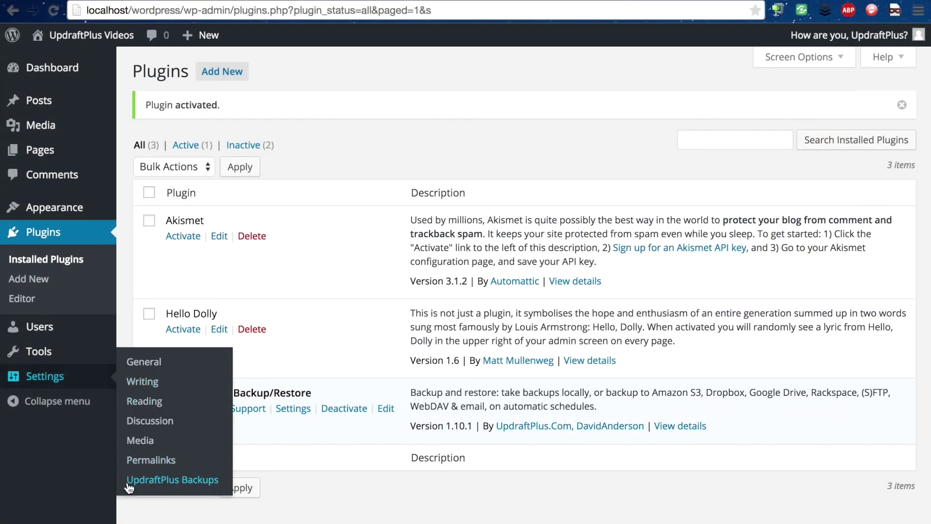
Go to the UpdraftPlus Backups settings page from the Settings menu
click(130, 482)
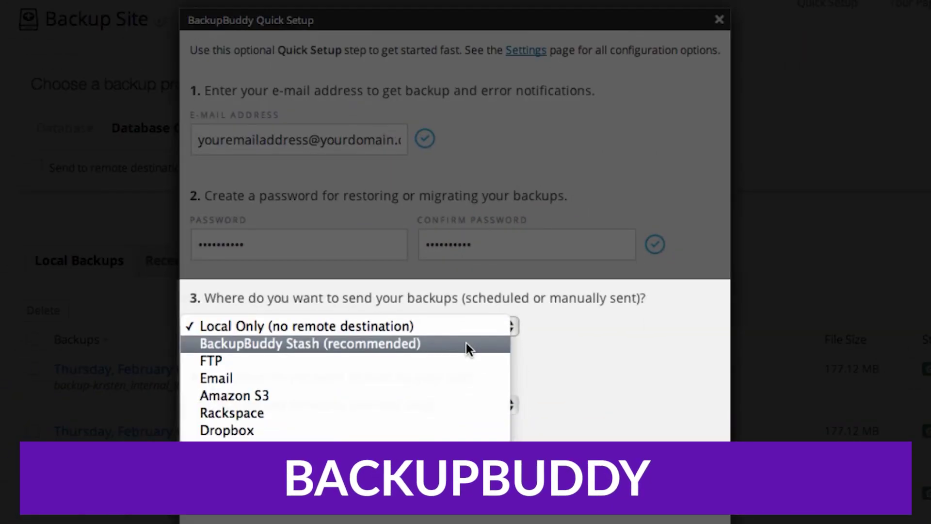
Set BackupBuddy Stash as the destination with the Active Blogger schedule, and save Quick Setup
click(466, 343)
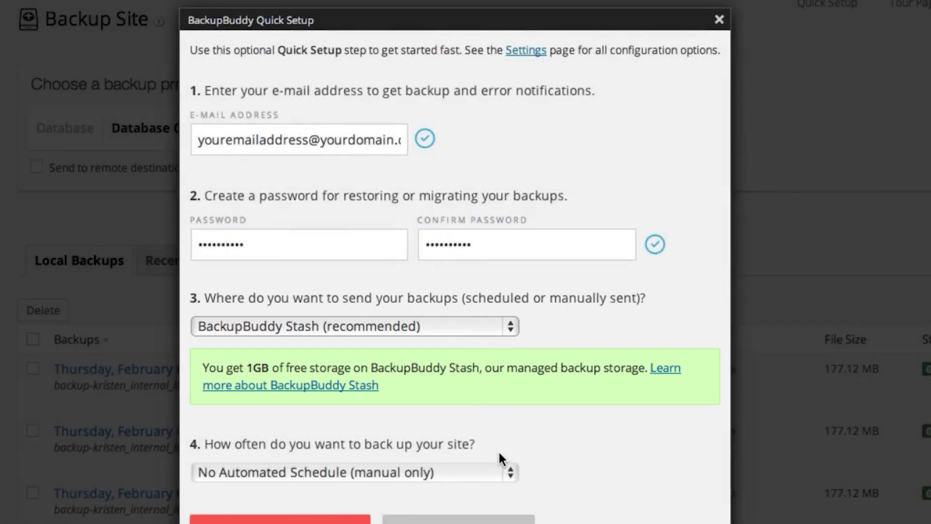
click(493, 471)
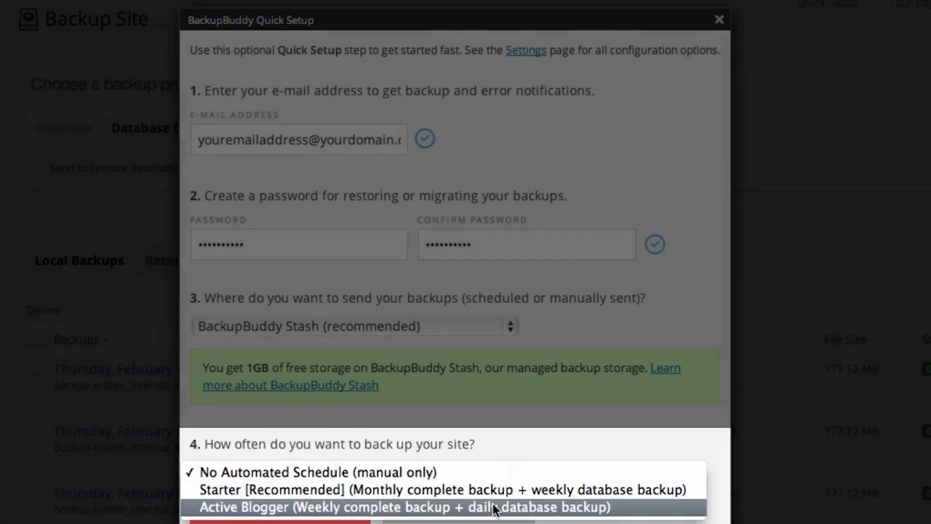
click(493, 503)
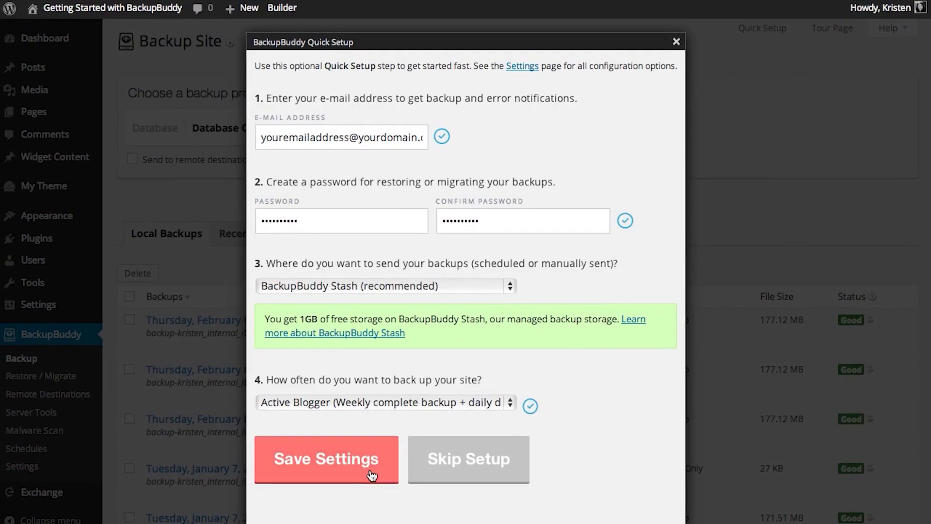
click(371, 474)
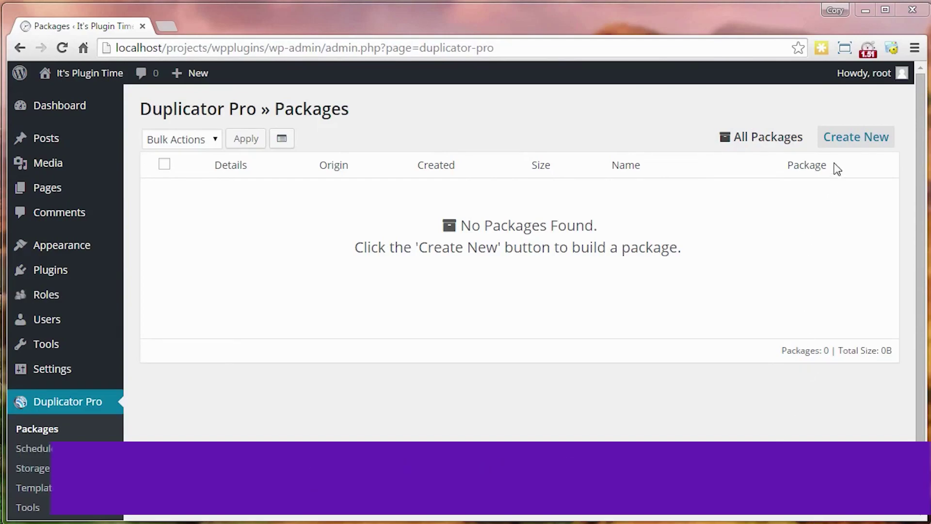
Start a new Duplicator Pro package named MyPackage, reviewing its Storage and Archive sections
click(843, 142)
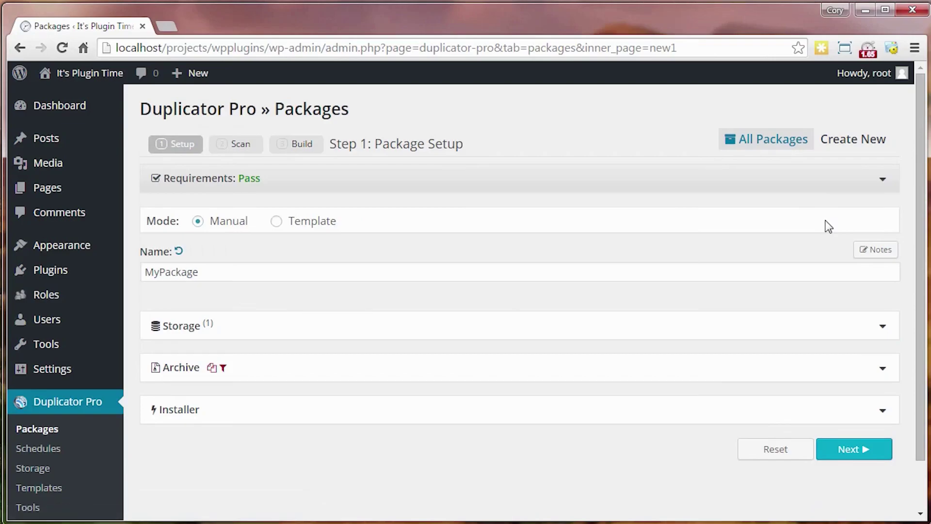
click(883, 328)
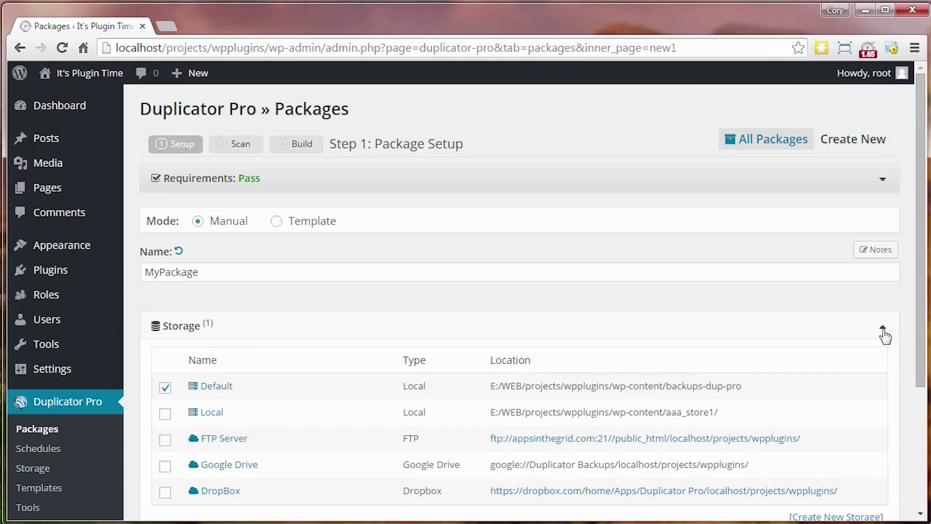
click(883, 329)
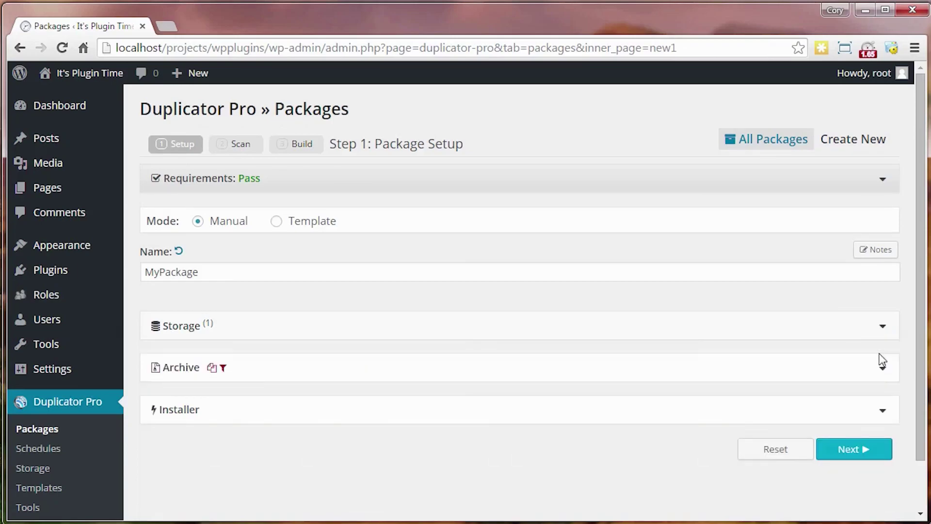
click(882, 369)
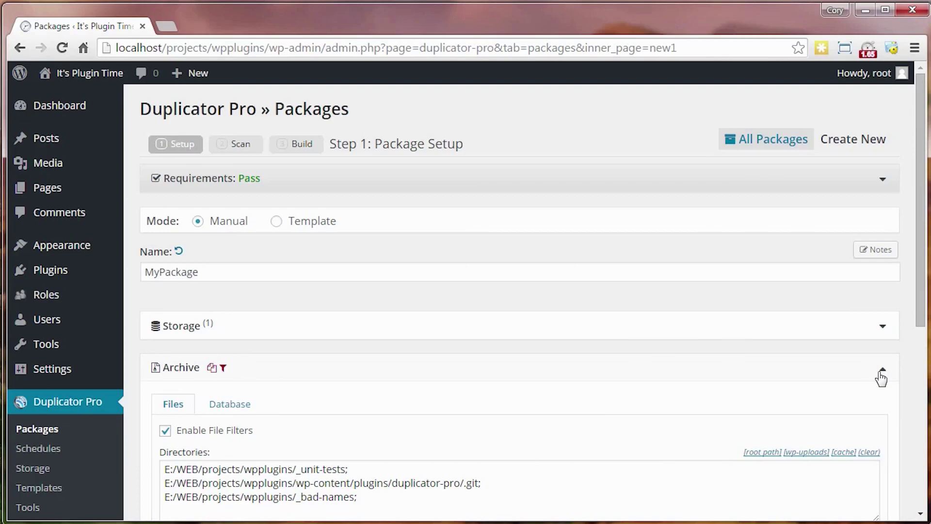
click(881, 373)
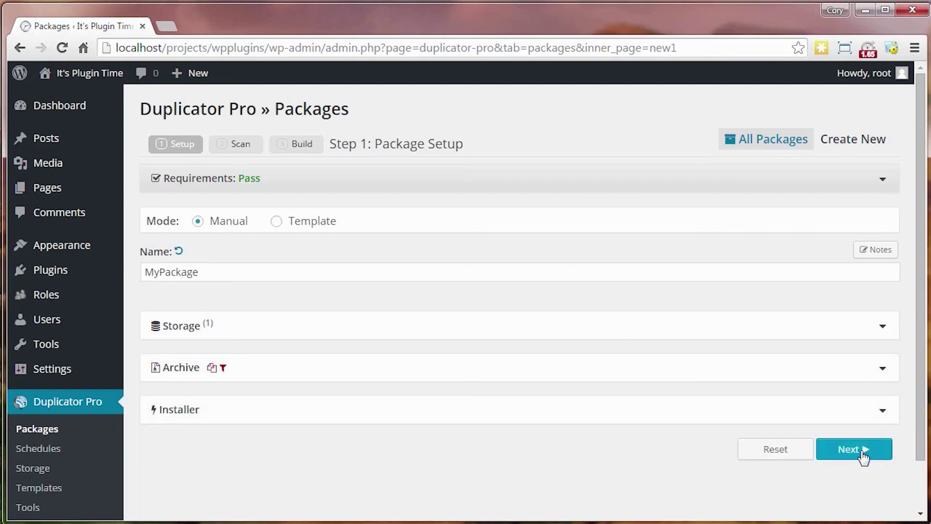
Run the system scan for MyPackage and start the package build
click(864, 451)
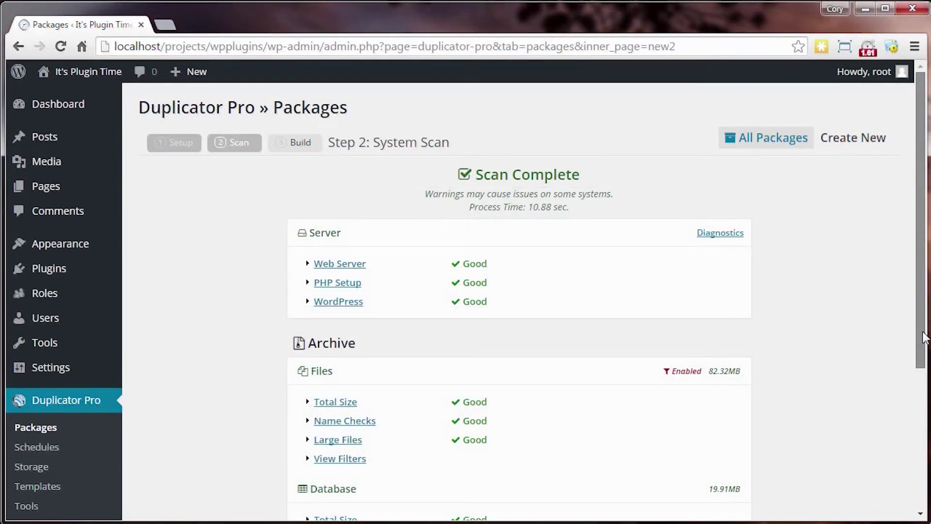
drag(923, 338, 922, 478)
click(600, 469)
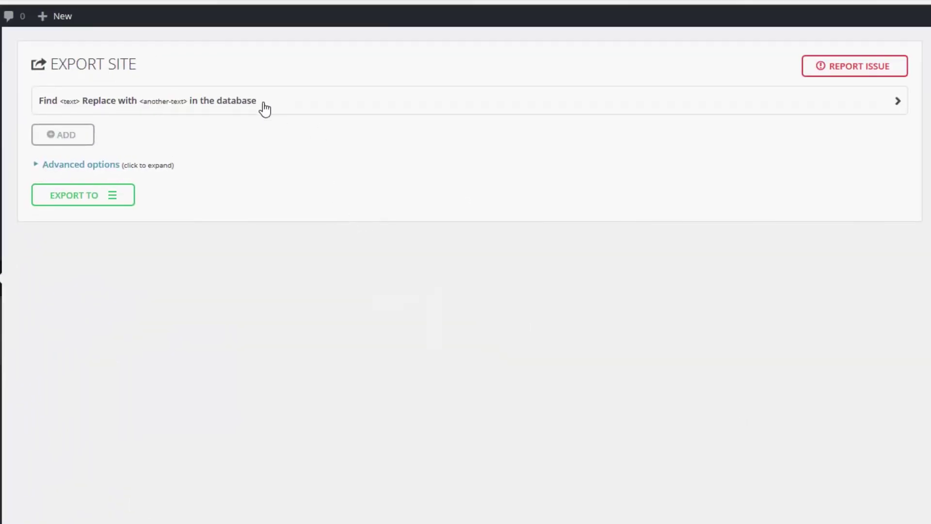
Export the whole site to a file and save the 4 MB localhost .wpress archive to Downloads
click(114, 171)
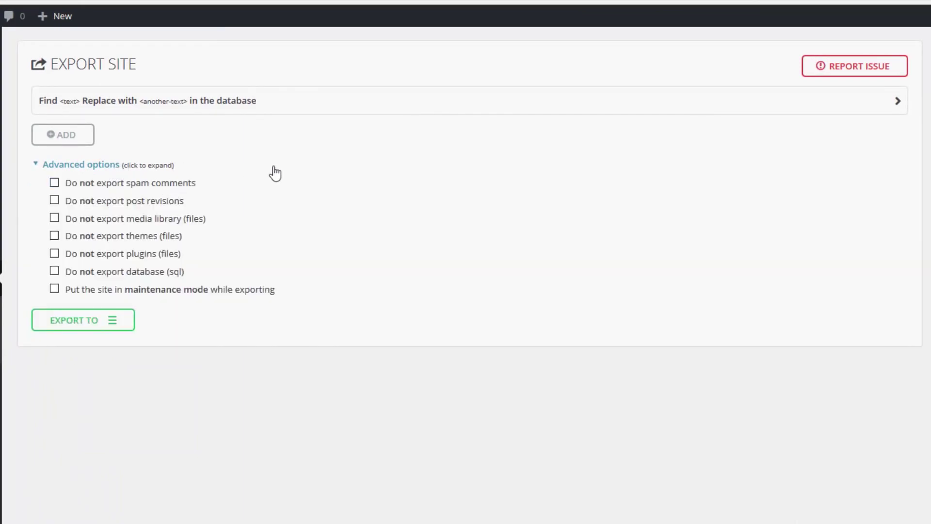
click(81, 165)
click(83, 195)
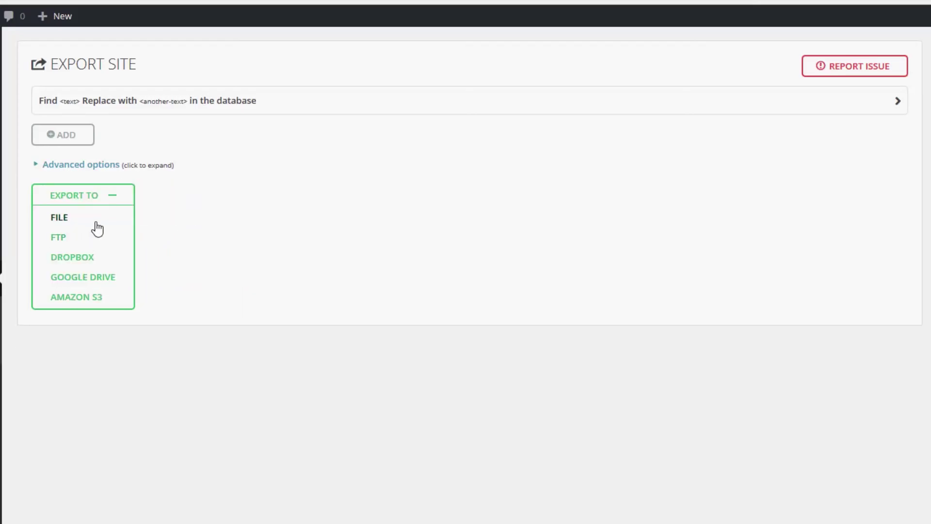
click(100, 226)
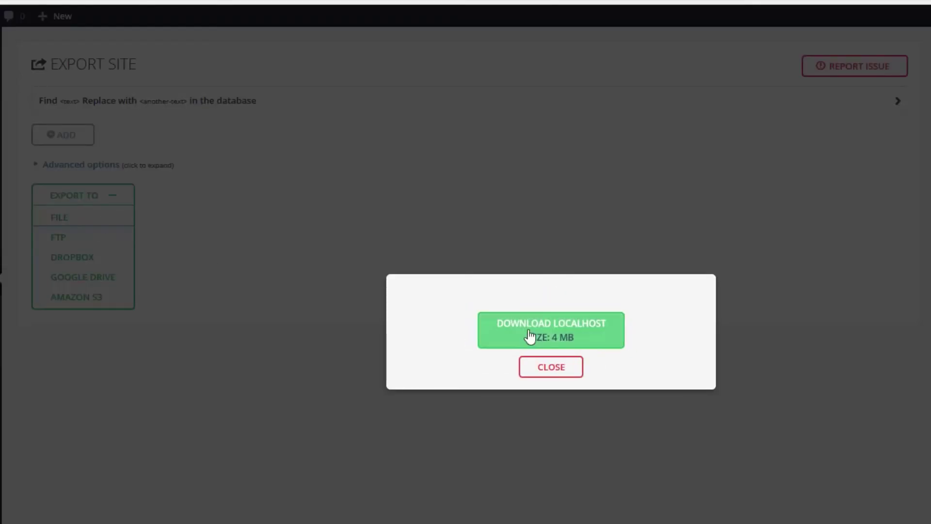
click(535, 332)
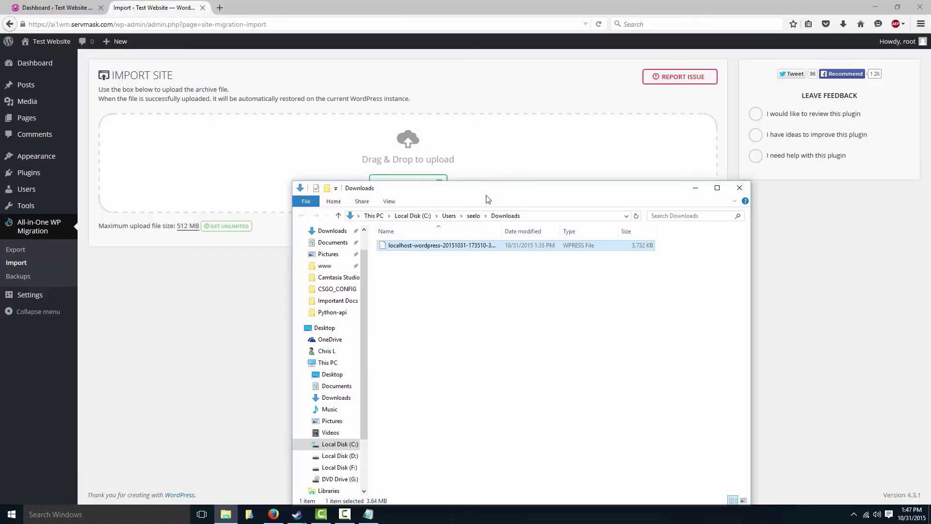
drag(488, 127, 475, 242)
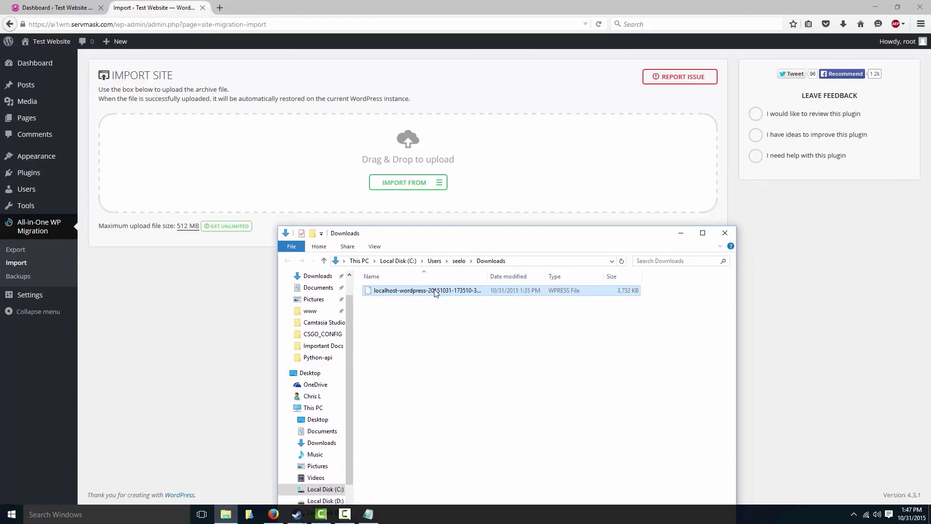
Import the downloaded .wpress archive by dropping it onto the Import Site zone
drag(435, 291, 341, 159)
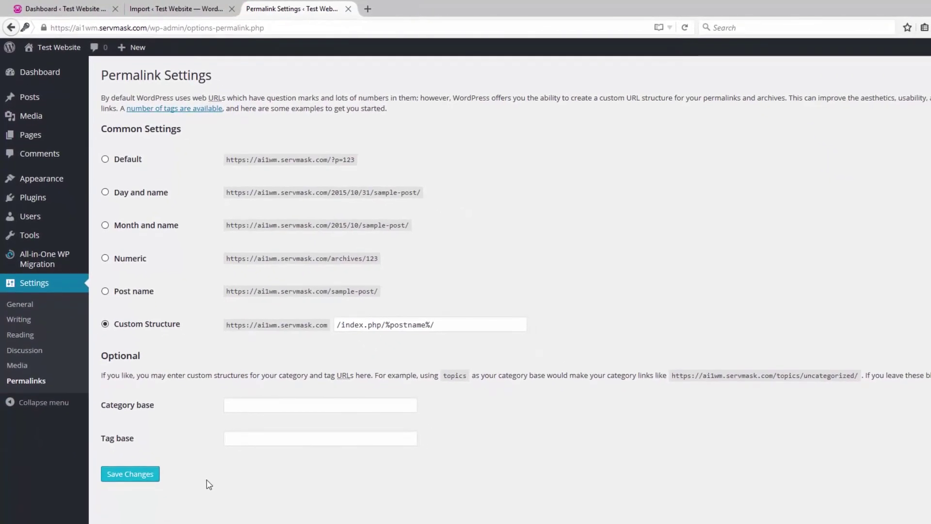
Re-save the Permalinks settings after the import
click(147, 476)
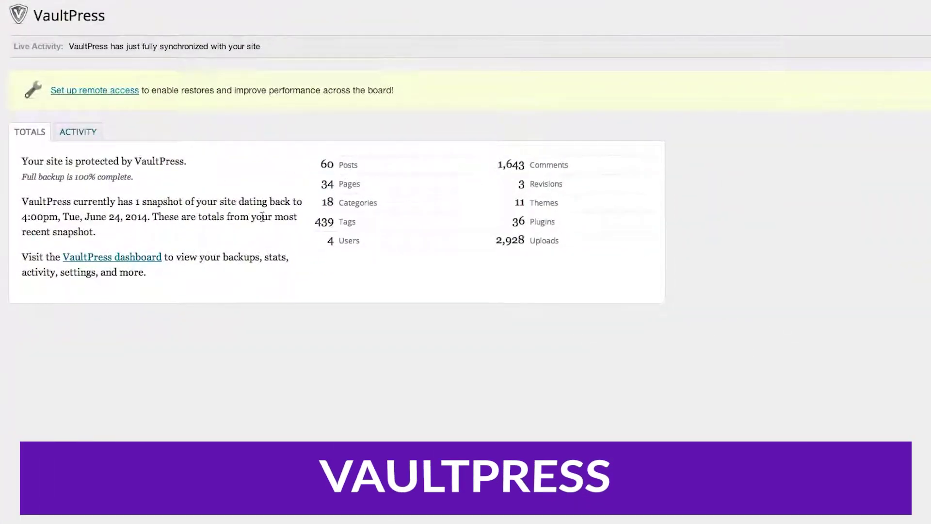
Open the Jun 24 2014 VaultPress backup and prepare a restore with all components checked
click(71, 139)
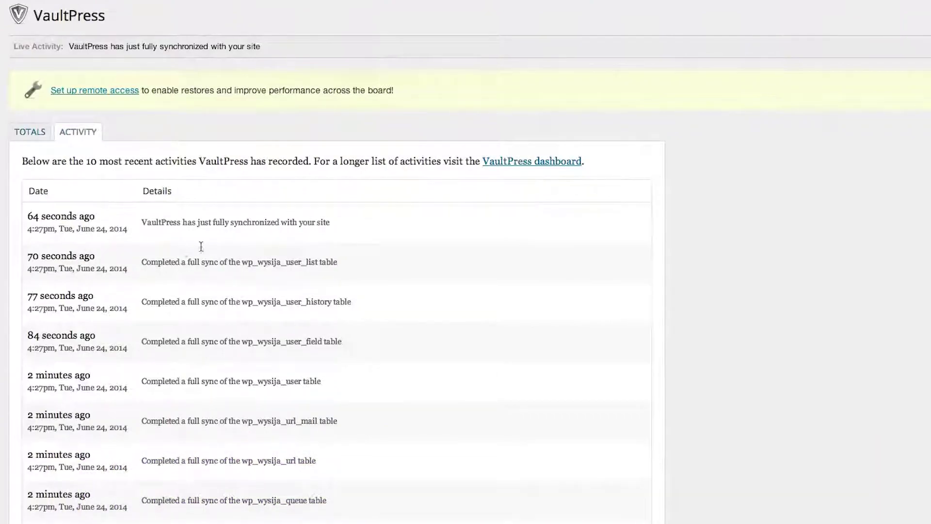
click(30, 139)
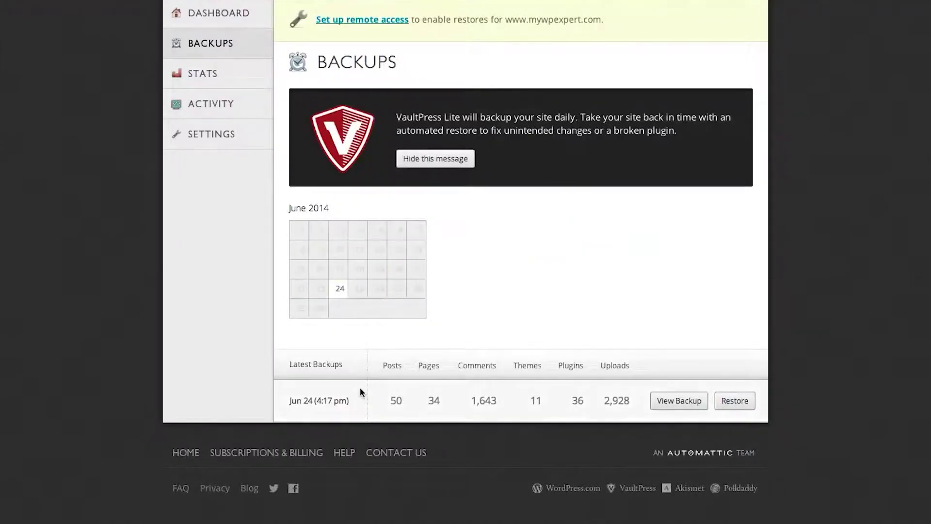
click(681, 401)
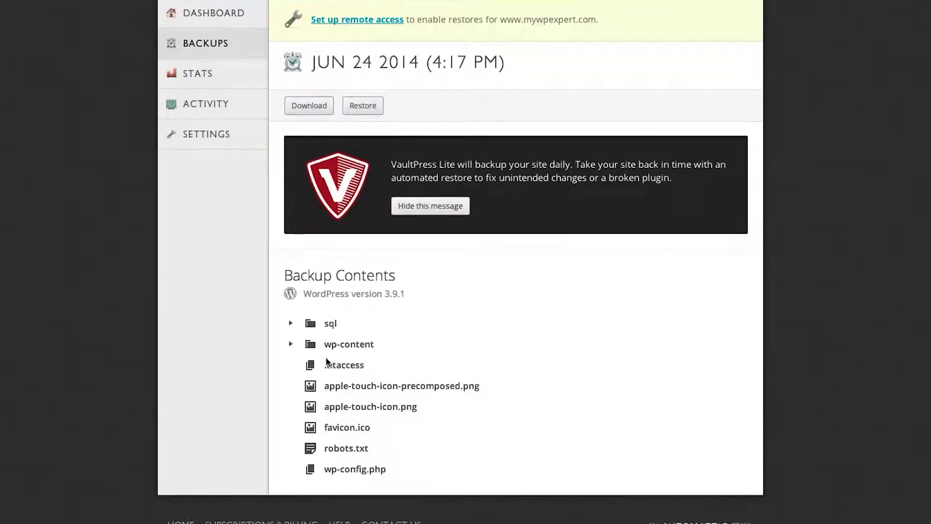
click(360, 111)
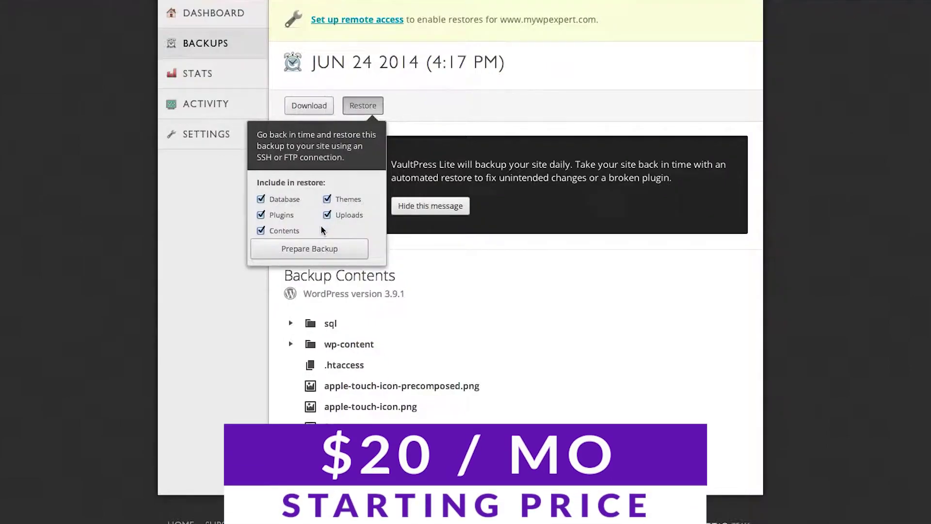
click(321, 251)
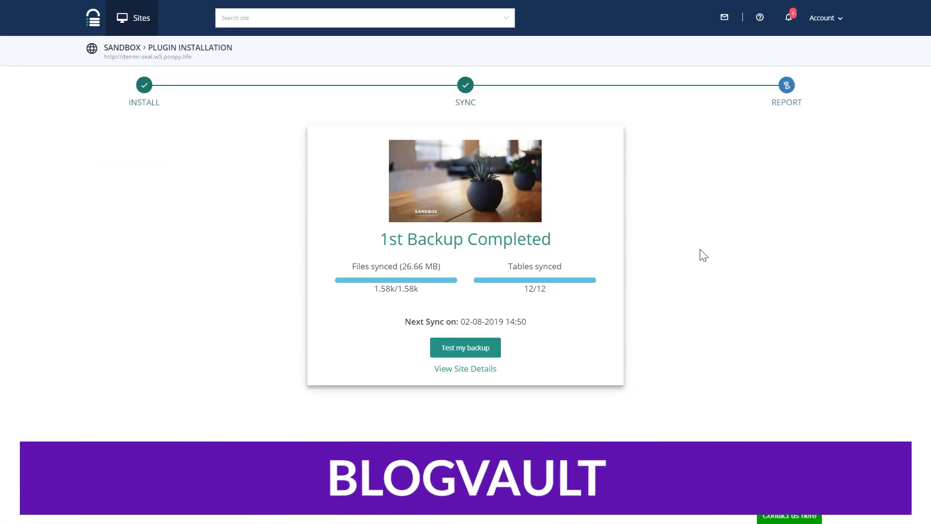
Start a BlogVault test restore of the site using PHP 5.6
click(475, 370)
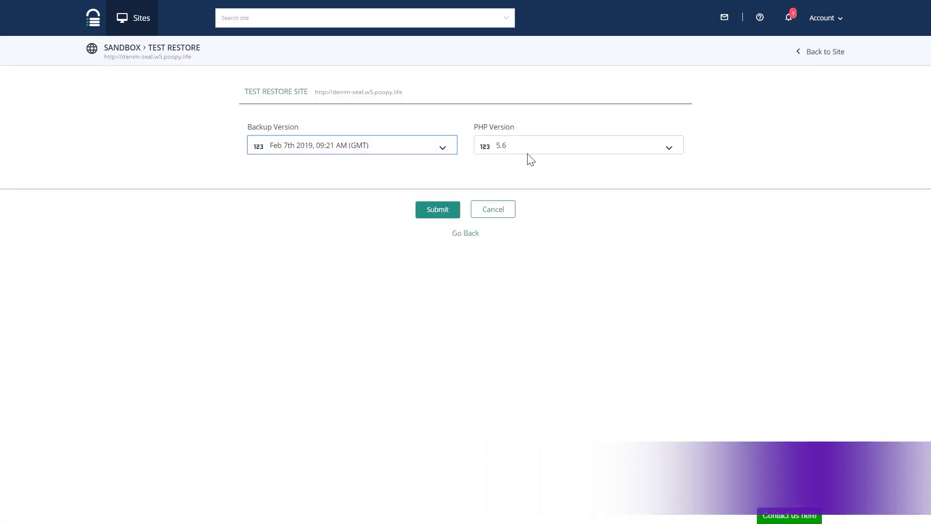
click(528, 148)
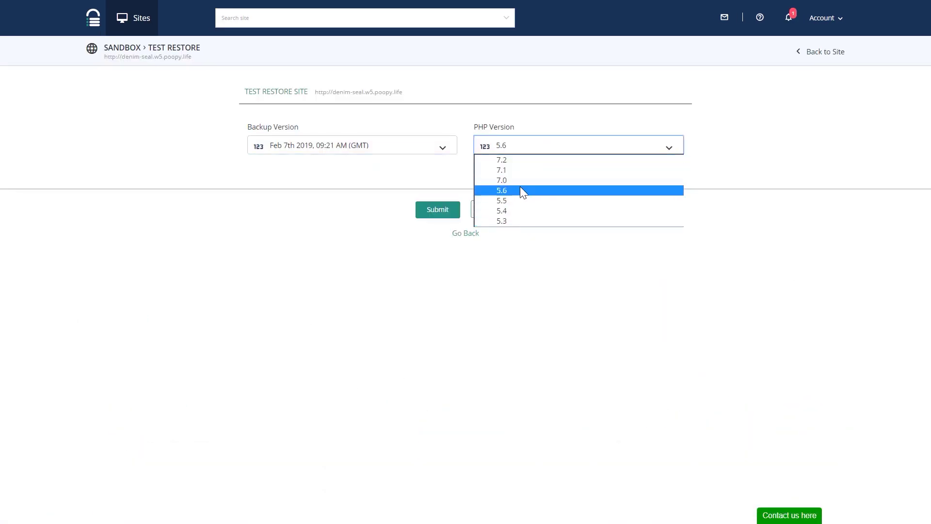
click(520, 189)
click(445, 211)
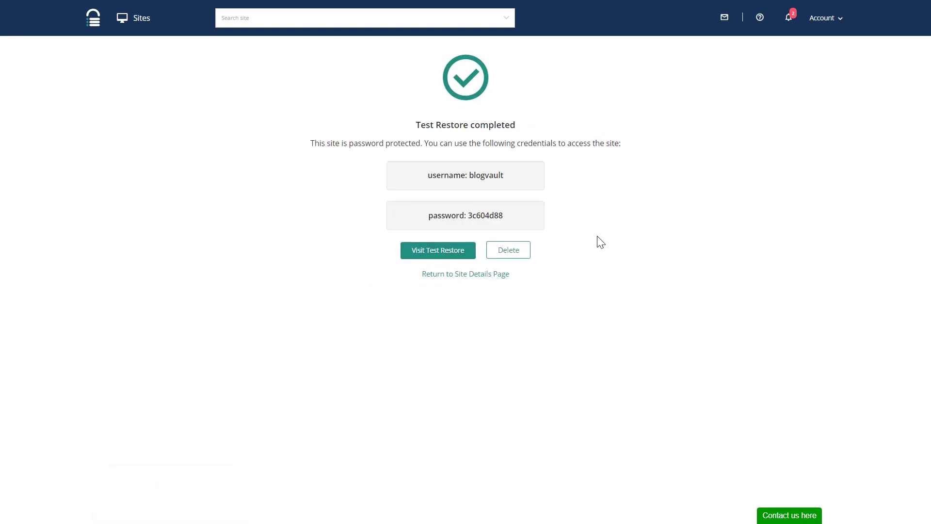
Check the Sandbox backups, then begin merging the staging site into the source through FTP credentials
click(495, 276)
click(307, 327)
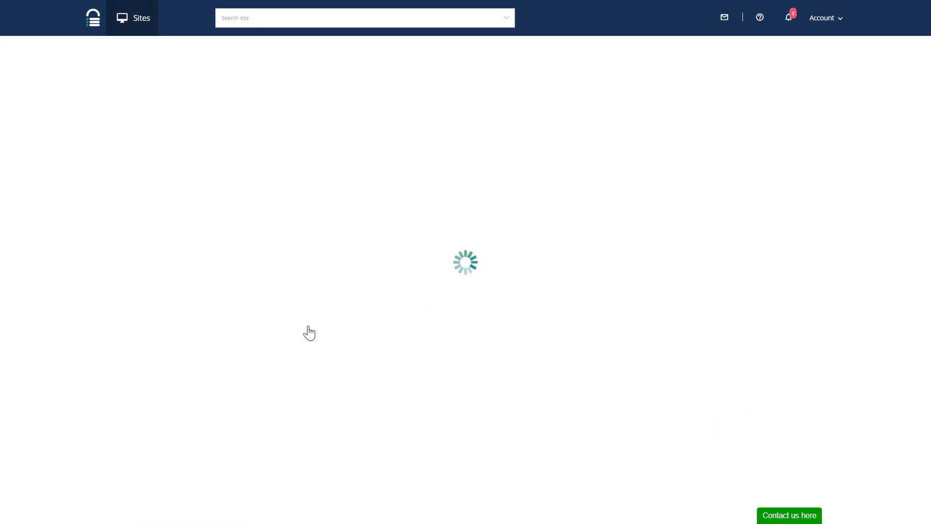
click(789, 50)
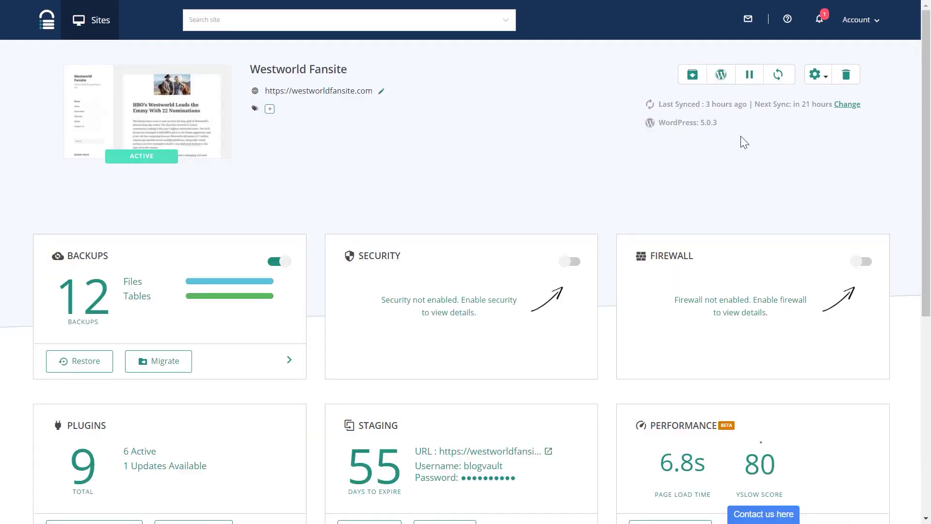
scroll(397, 357, down, 4)
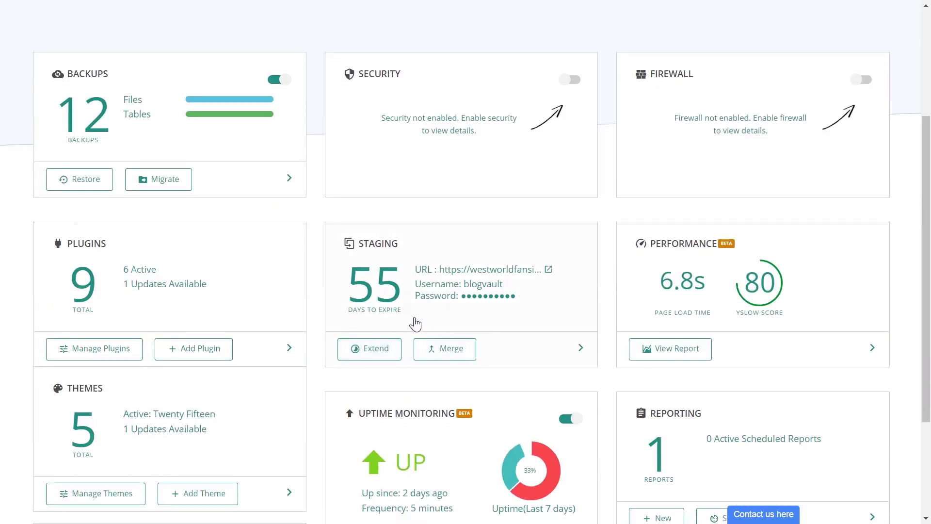
click(576, 351)
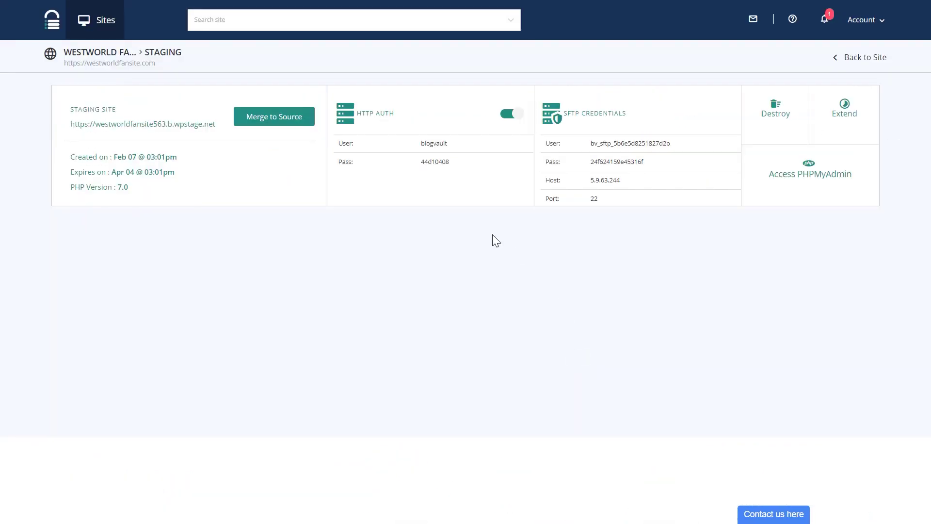
click(289, 127)
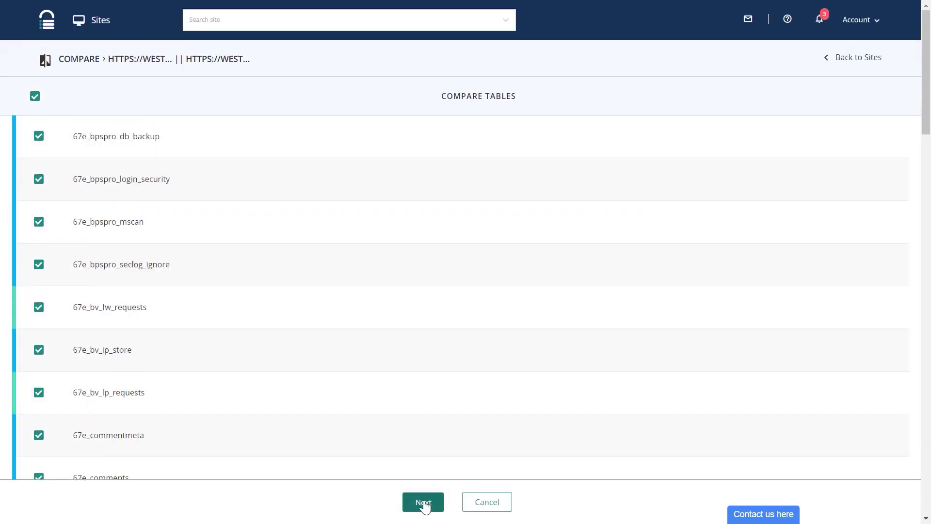
click(422, 502)
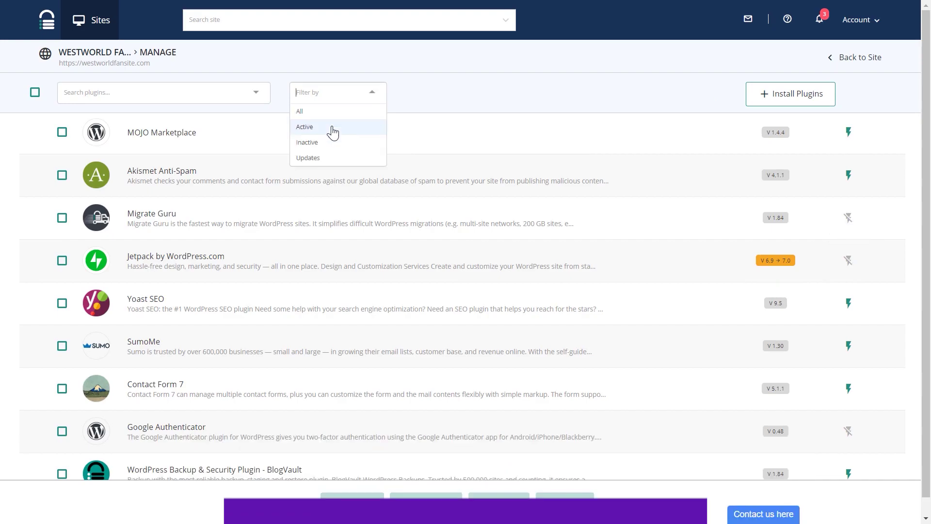
Filter plugins by active, inactive and updates, ending on the three inactive plugins
click(329, 125)
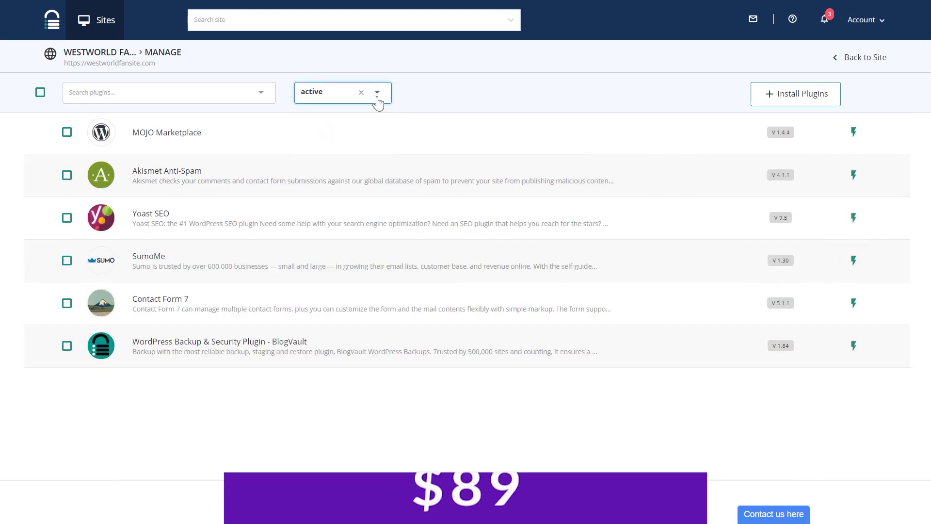
click(378, 103)
click(370, 156)
click(378, 103)
click(354, 150)
click(67, 132)
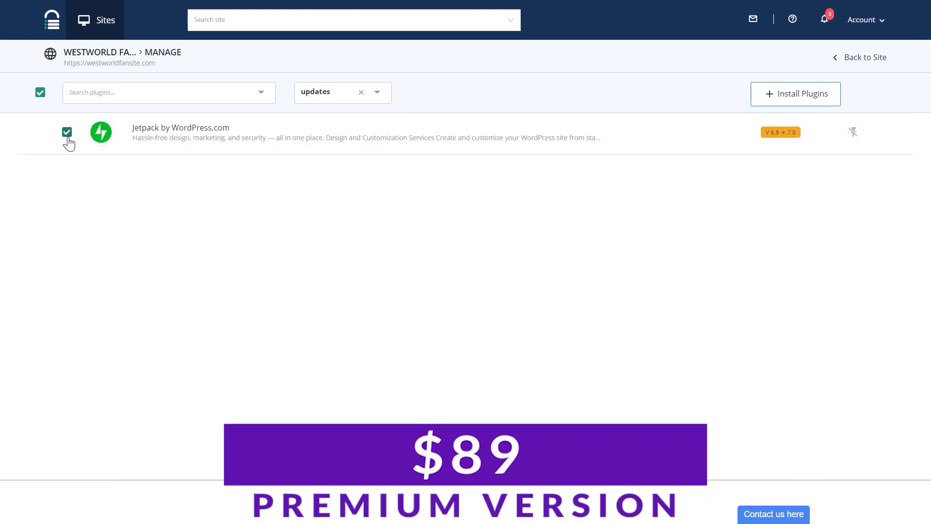
click(364, 91)
click(302, 148)
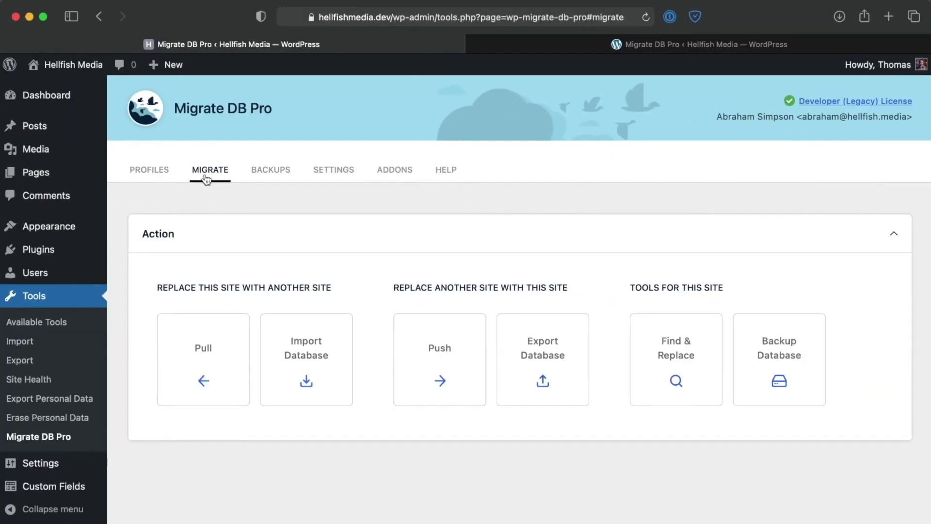
Set up a Pull migration using the pasted hellfish.media connection info as the Remote Site
click(235, 356)
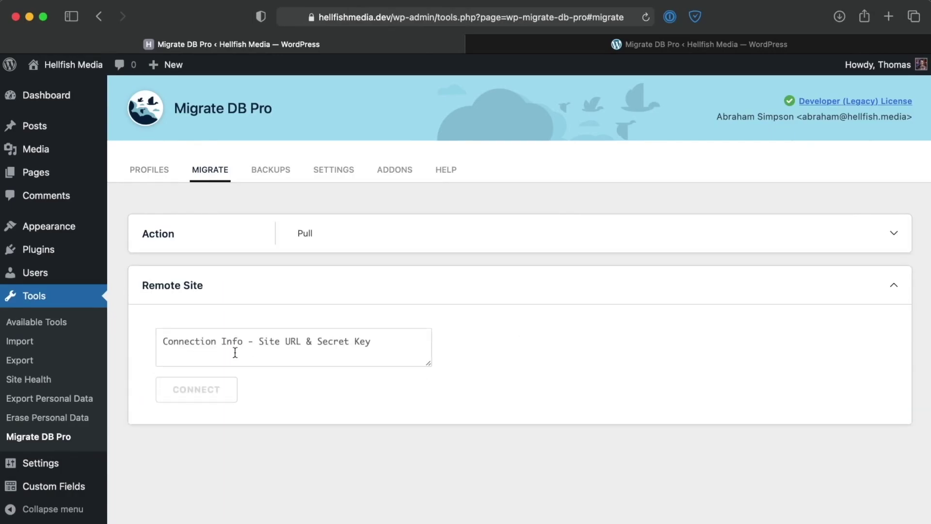
click(614, 42)
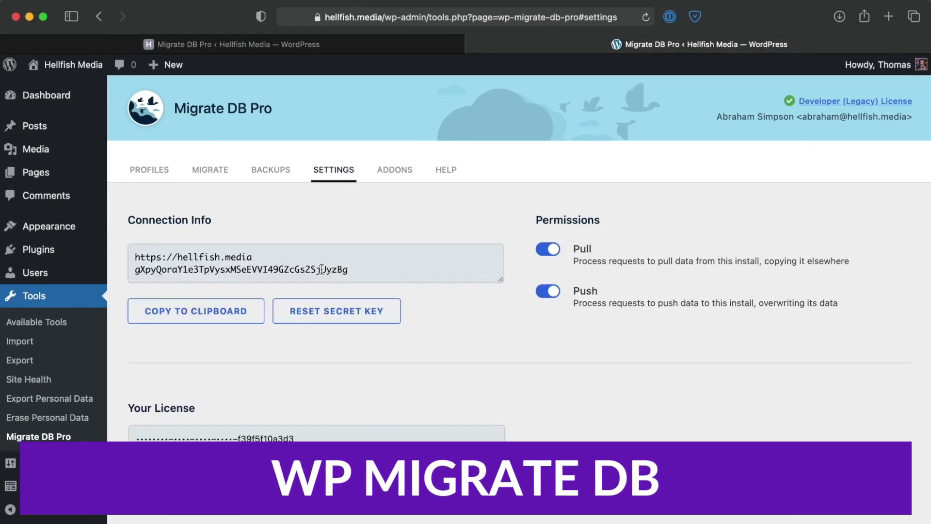
click(196, 311)
click(224, 44)
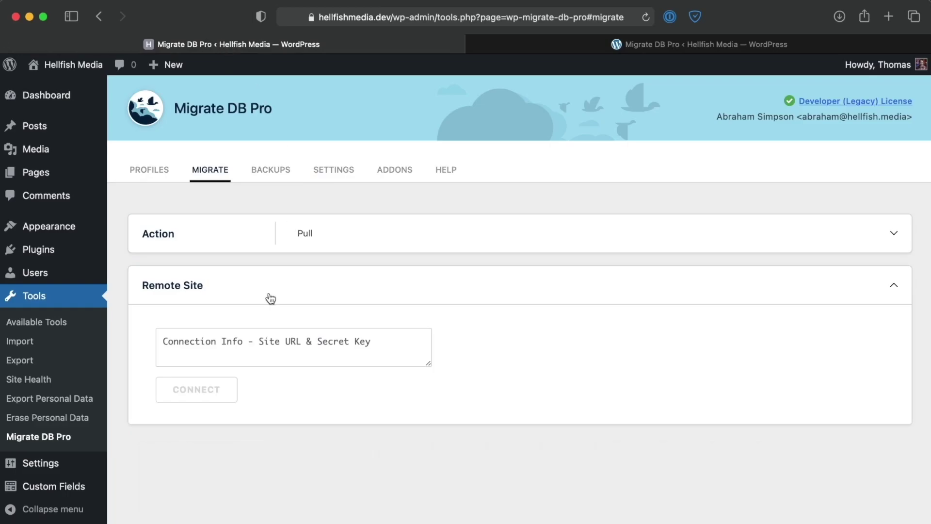
click(229, 346)
key(super+v)
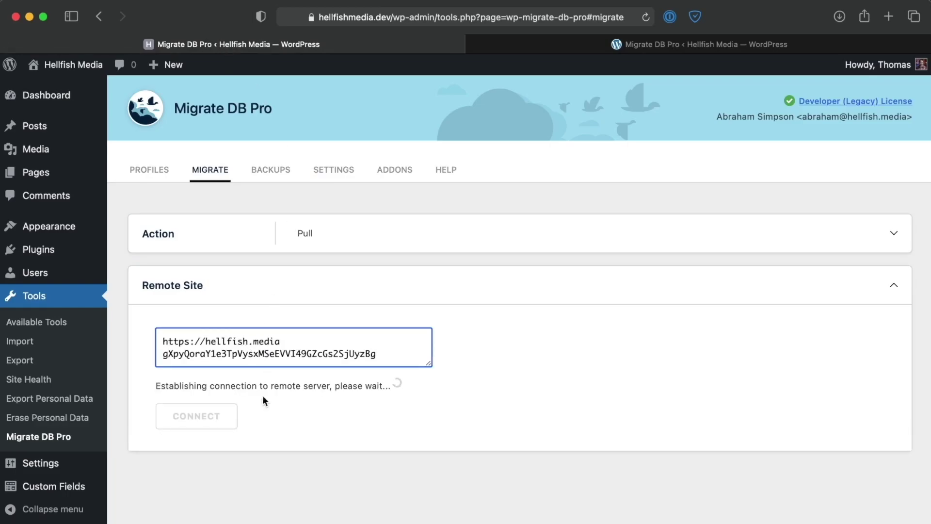
Include Media Files in the pull migration
scroll(453, 335, down, 5)
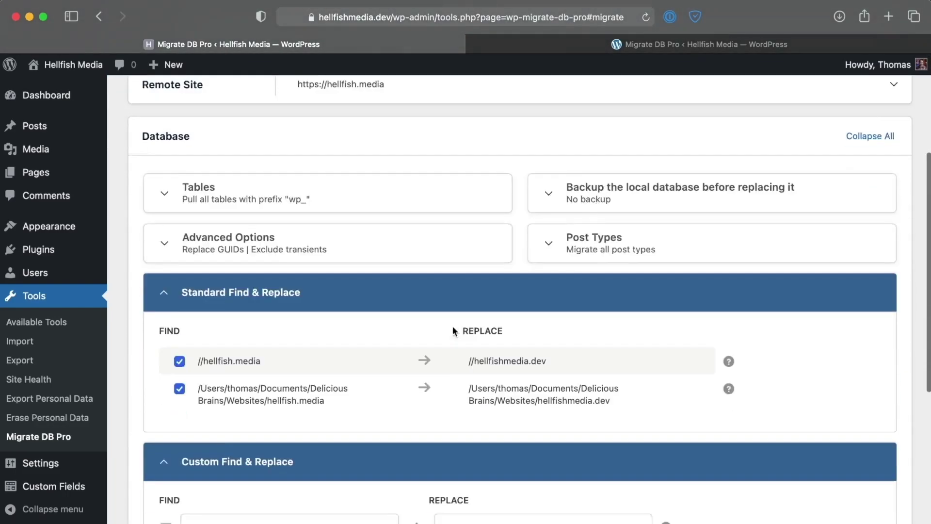
scroll(291, 388, down, 6)
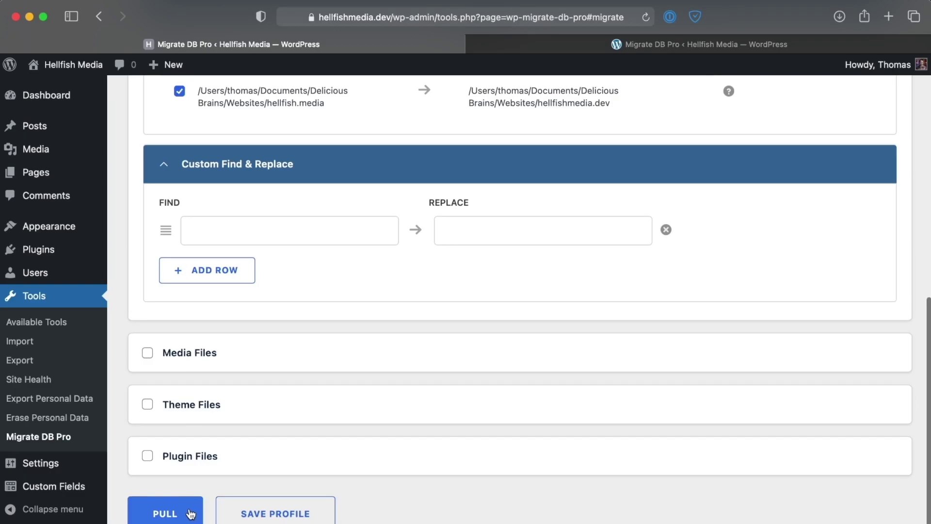
scroll(199, 427, down, 1)
click(207, 332)
scroll(502, 294, down, 4)
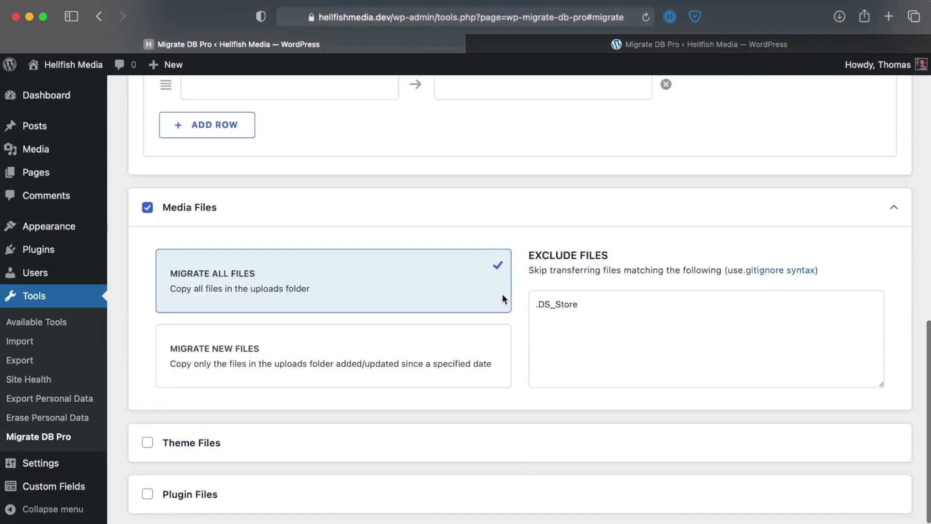
scroll(503, 297, down, 1)
mouse_move(359, 254)
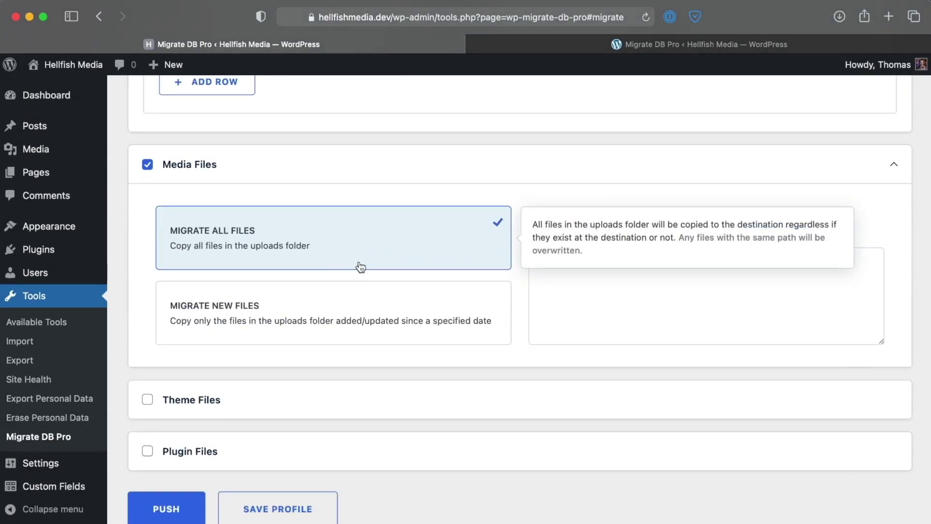
click(364, 304)
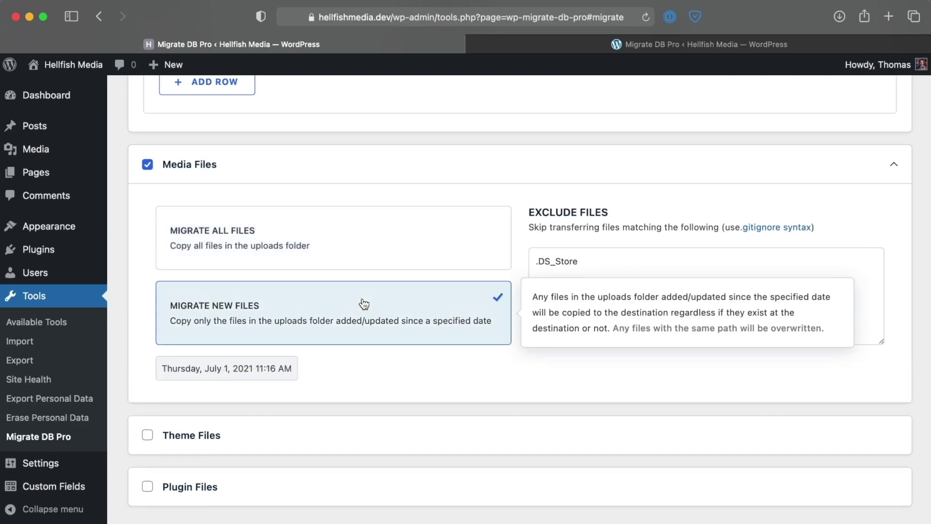
click(275, 369)
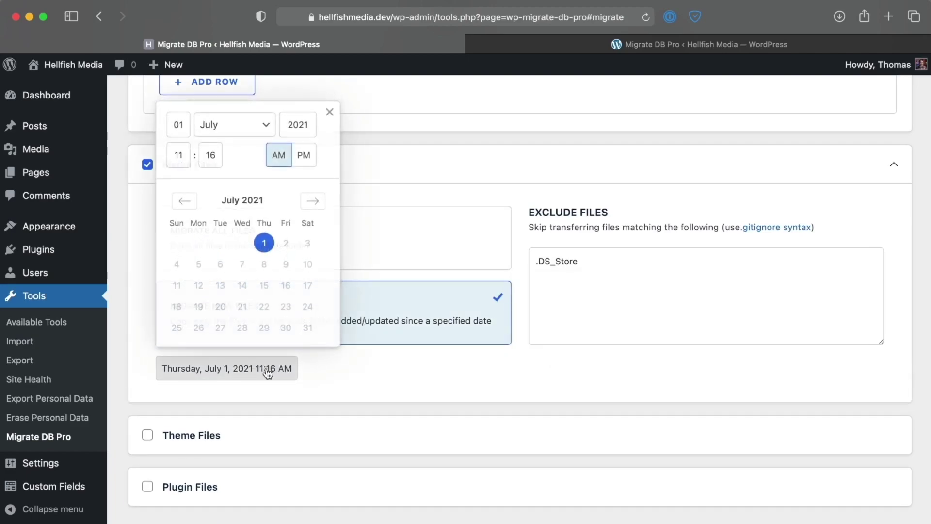
click(328, 115)
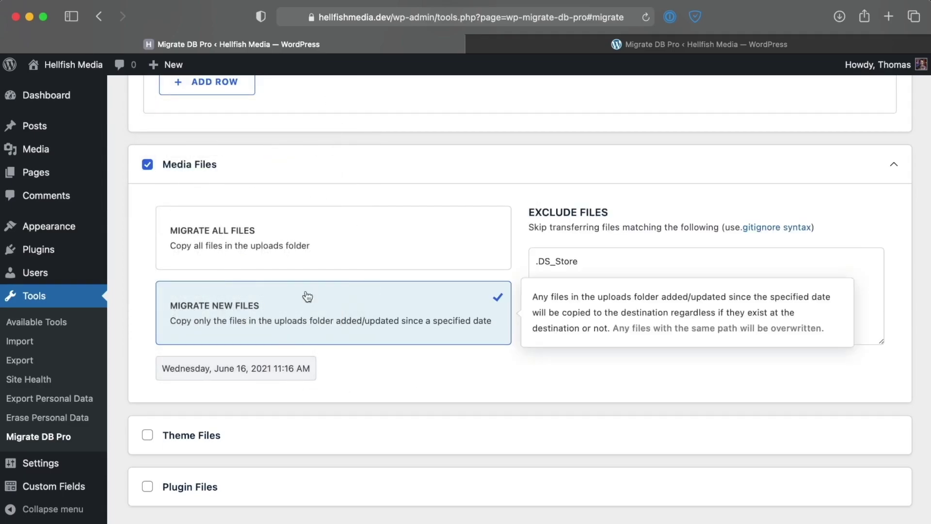
click(331, 230)
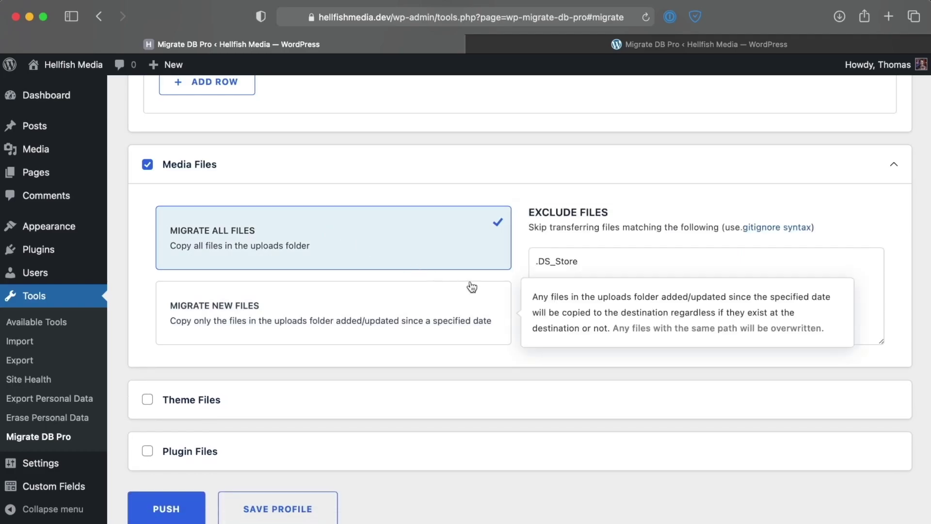
Set Tables to 'Push only the selected tables below' with wp_actionscheduler_logs unchecked
scroll(484, 424, up, 15)
scroll(557, 270, down, 3)
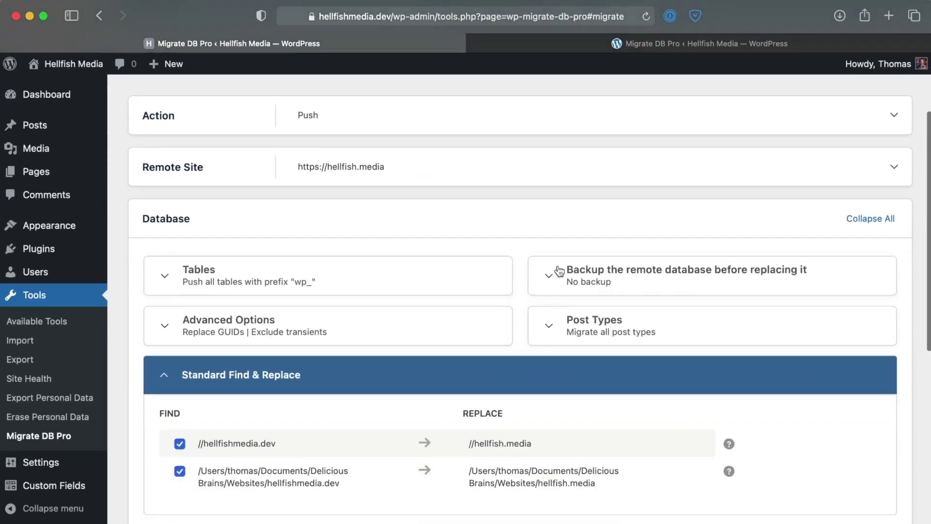
click(343, 260)
scroll(562, 275, down, 1)
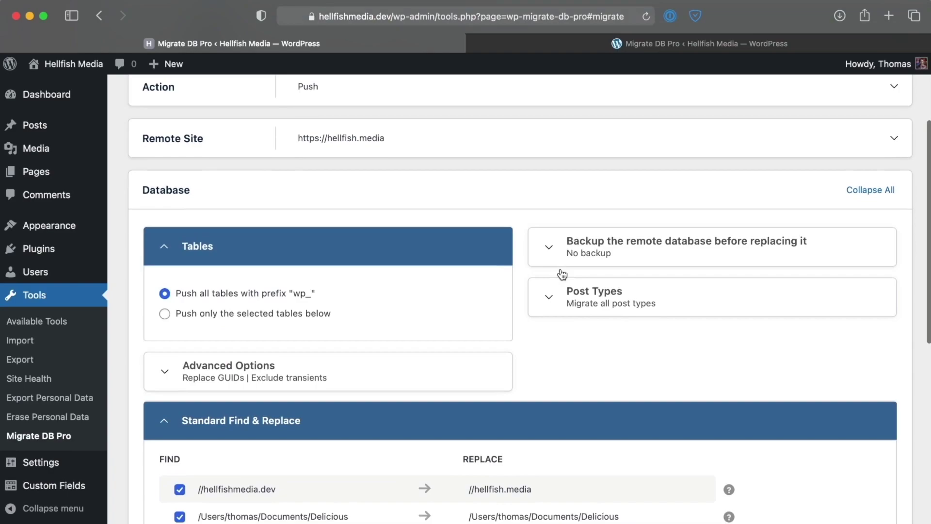
click(239, 315)
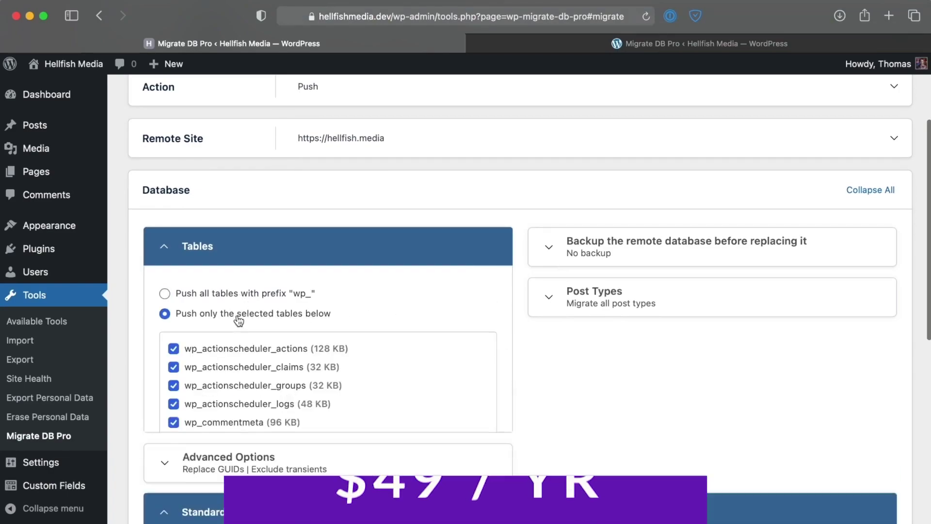
scroll(317, 389, down, 1)
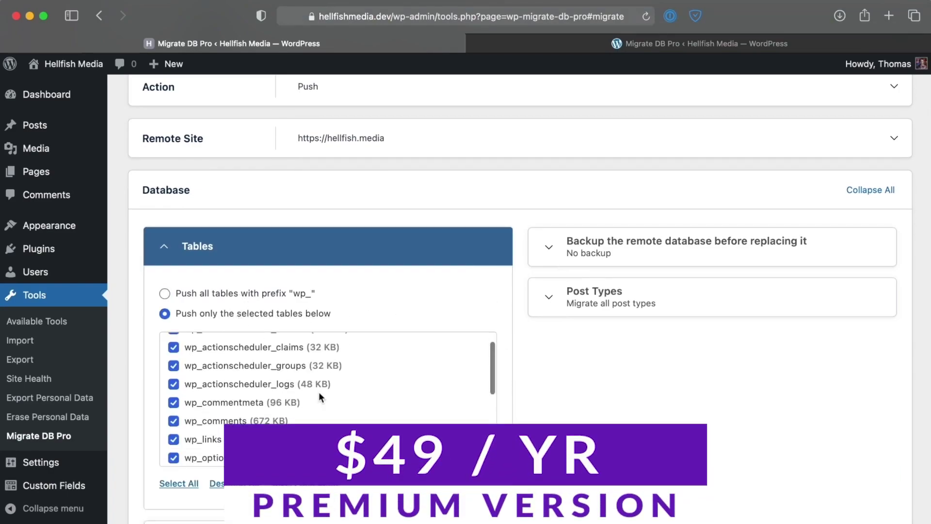
click(255, 385)
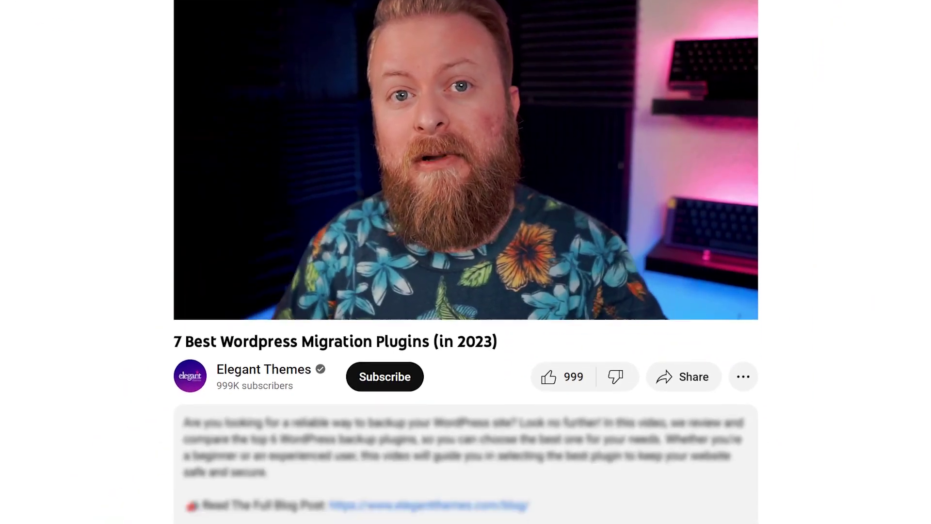
scroll(740, 152, down, 5)
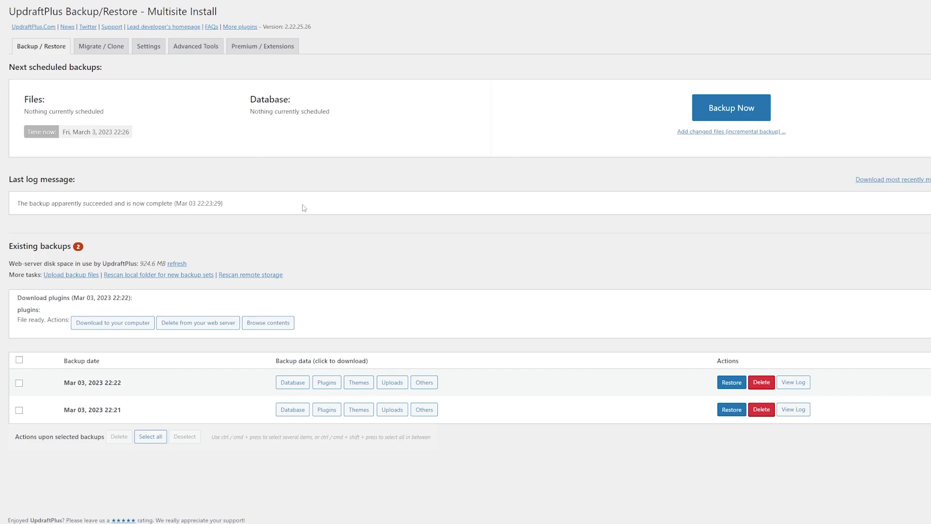
click(146, 49)
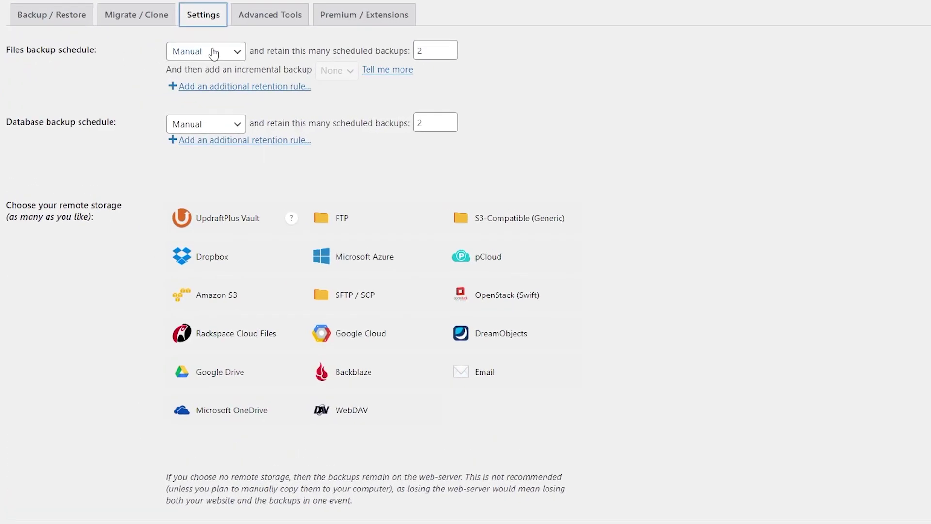
click(213, 54)
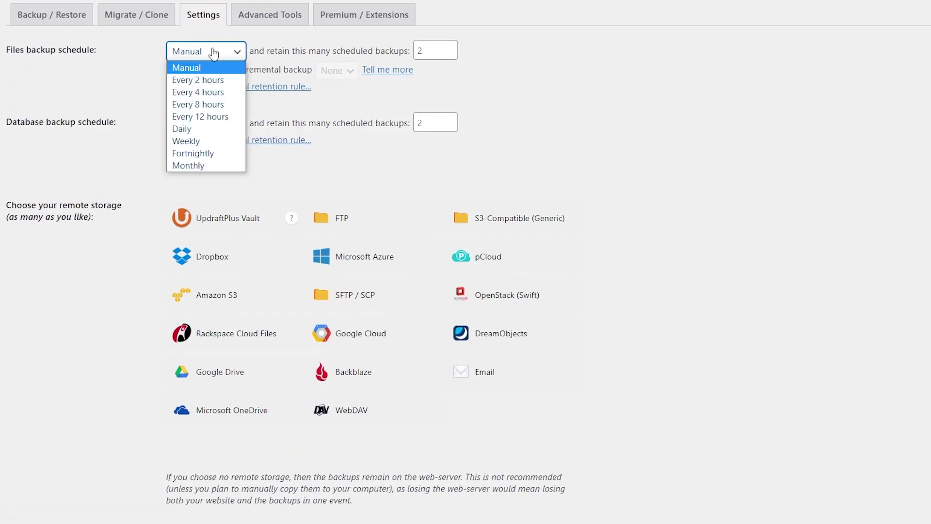
click(270, 59)
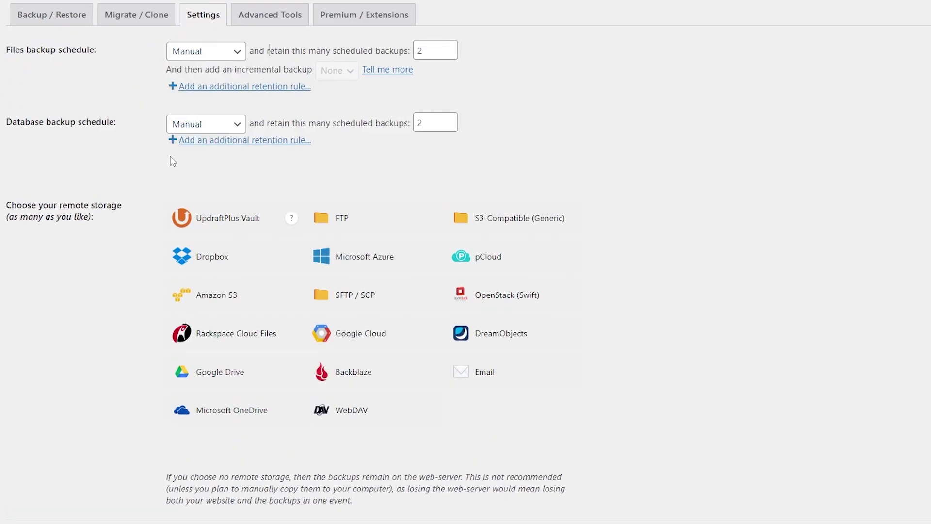
drag(7, 205, 124, 219)
click(125, 220)
click(214, 54)
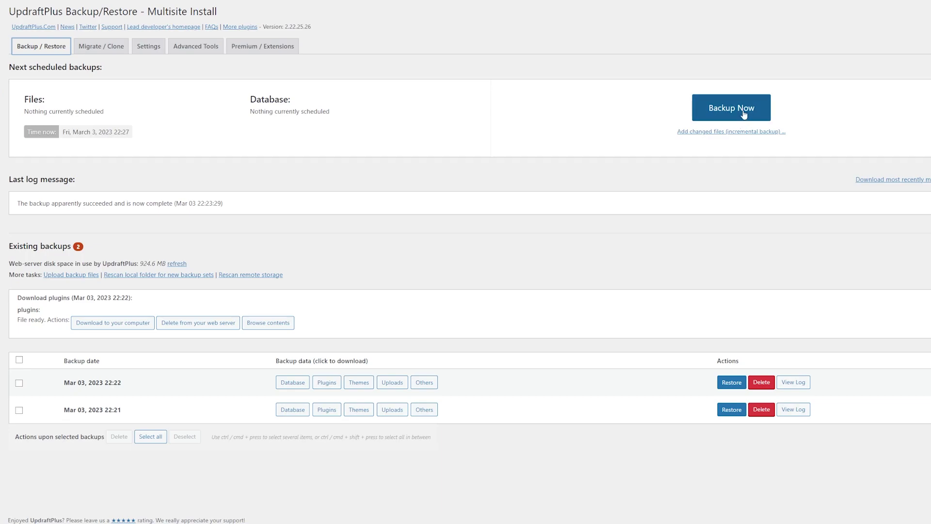
click(148, 46)
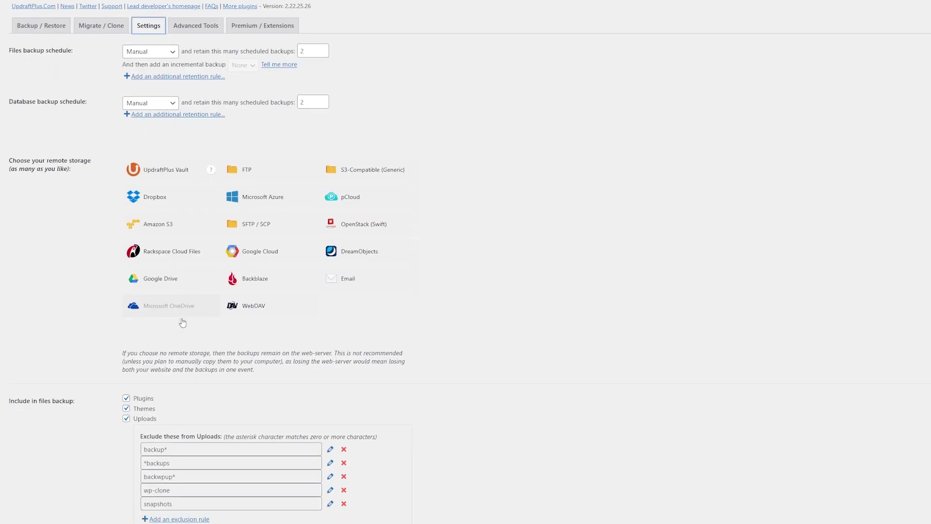
scroll(182, 323, down, 5)
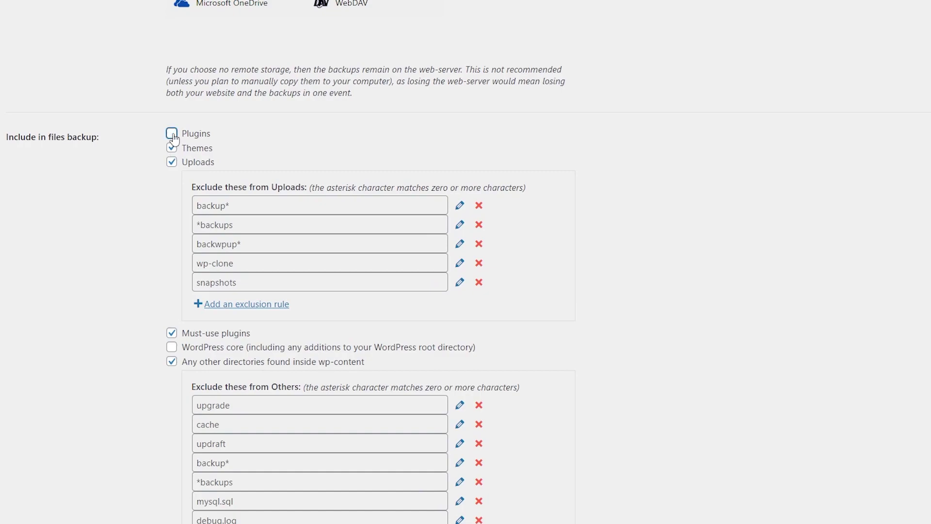
click(172, 134)
scroll(248, 330, down, 2)
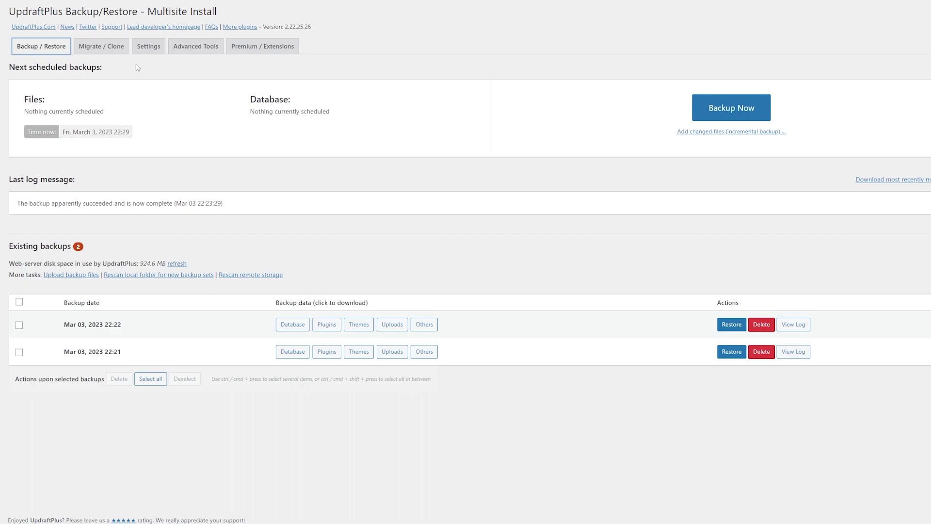
Show UpdraftPlus's Migrate / Clone tab with UpdraftClone and site-copy options
click(101, 47)
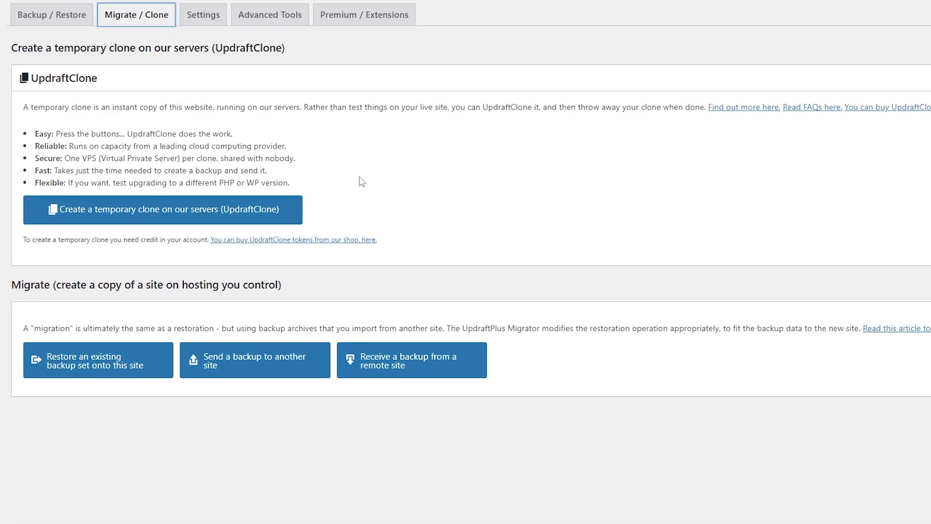